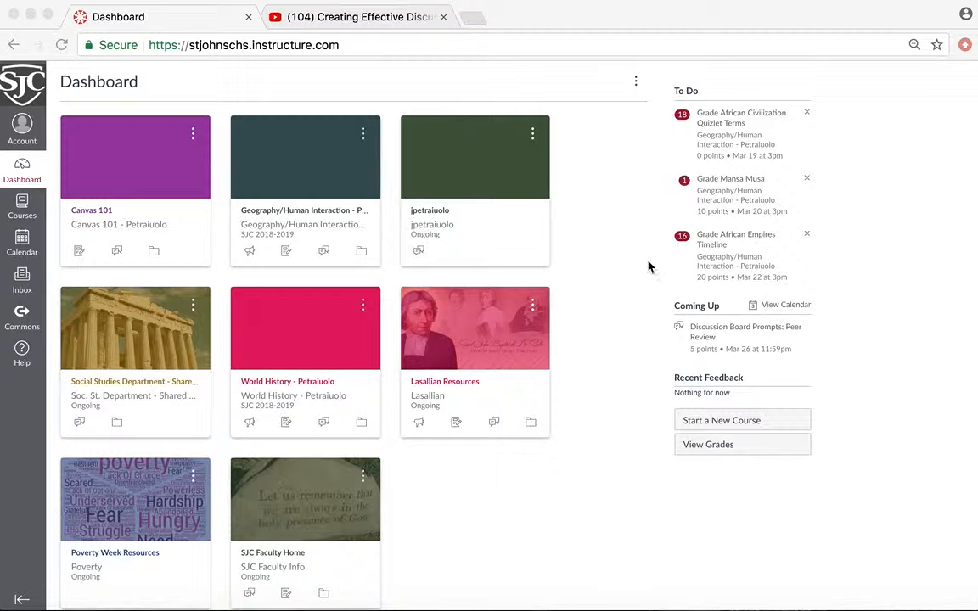
Open the African Empires Timeline assignment in SpeedGrader from the Geography/Human Interaction gradebook and look through the displayed submission
click(714, 242)
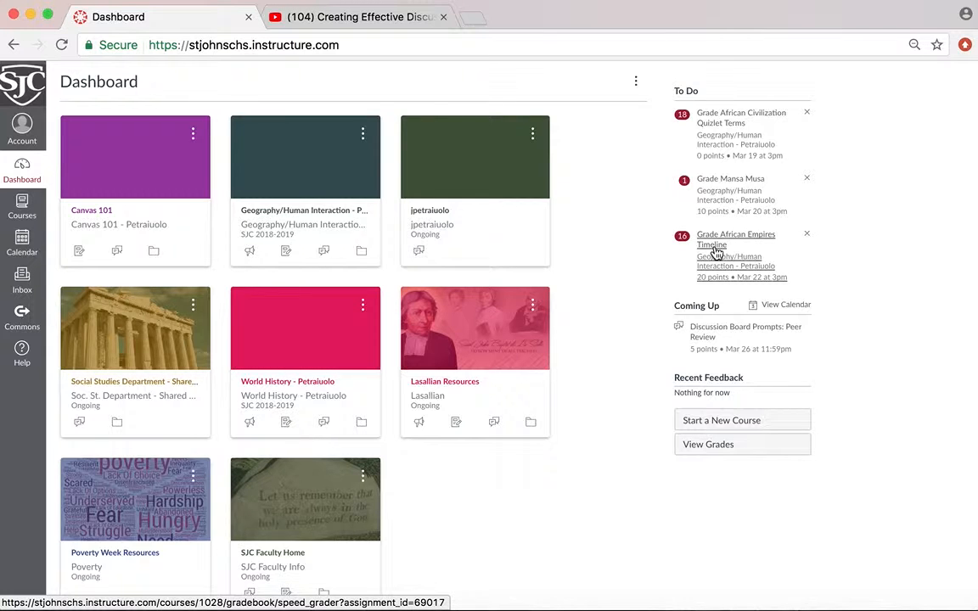
click(297, 221)
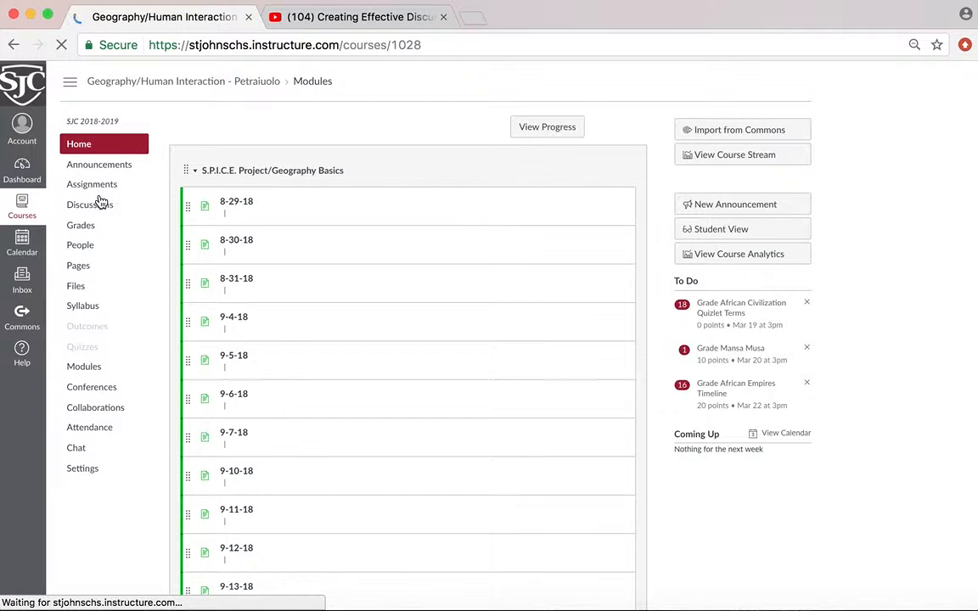
click(81, 226)
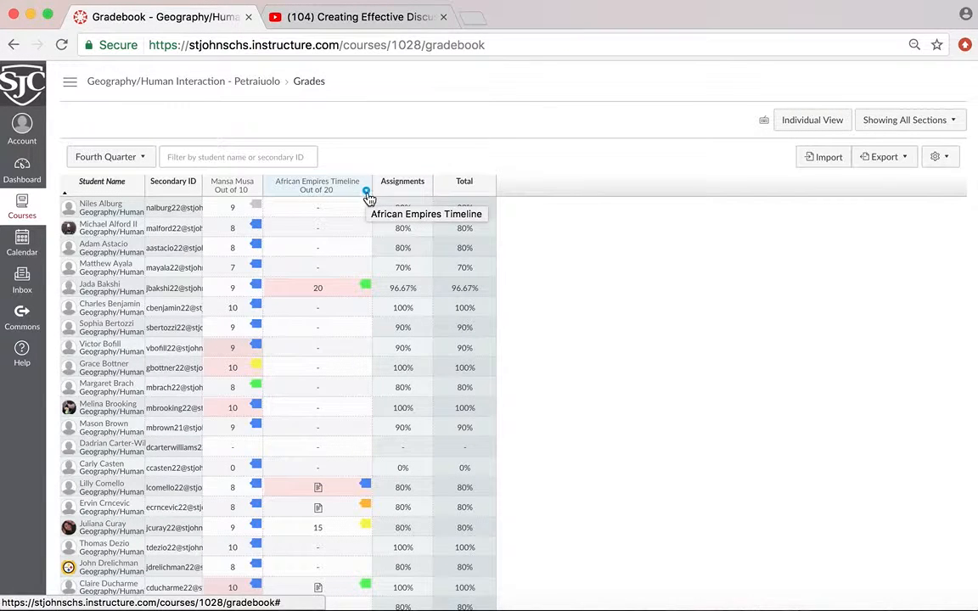
click(366, 191)
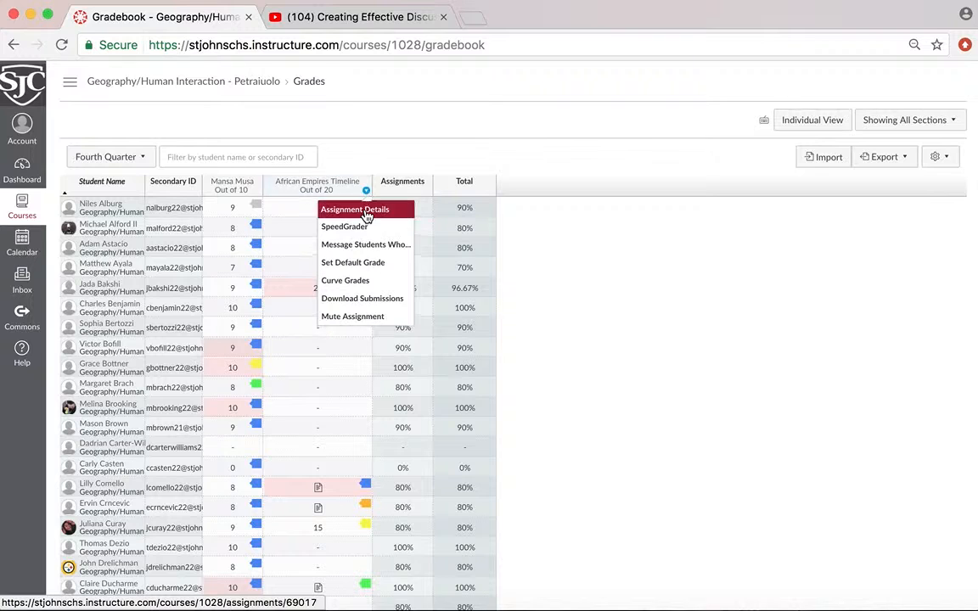
click(362, 230)
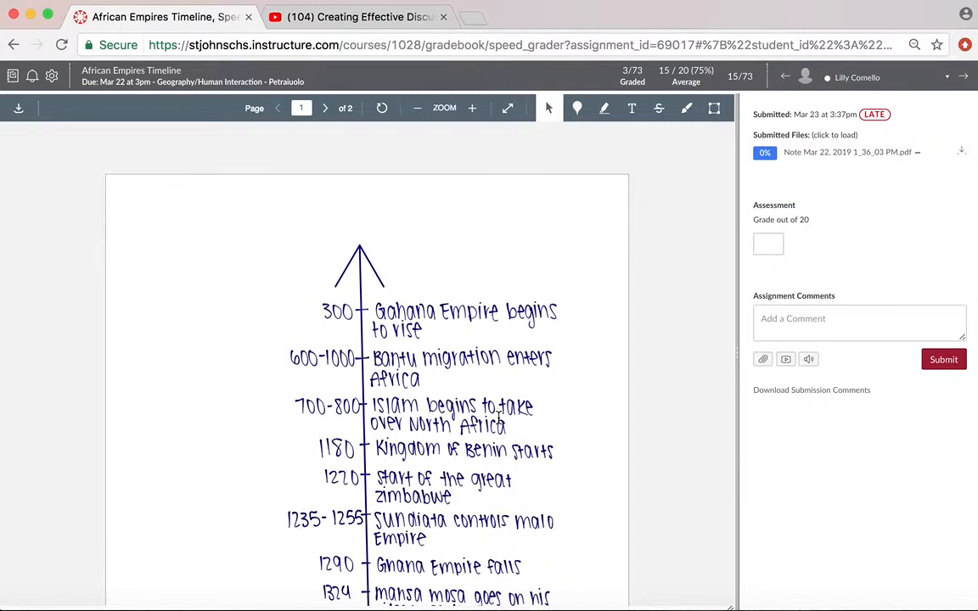
scroll(500, 419, down, 5)
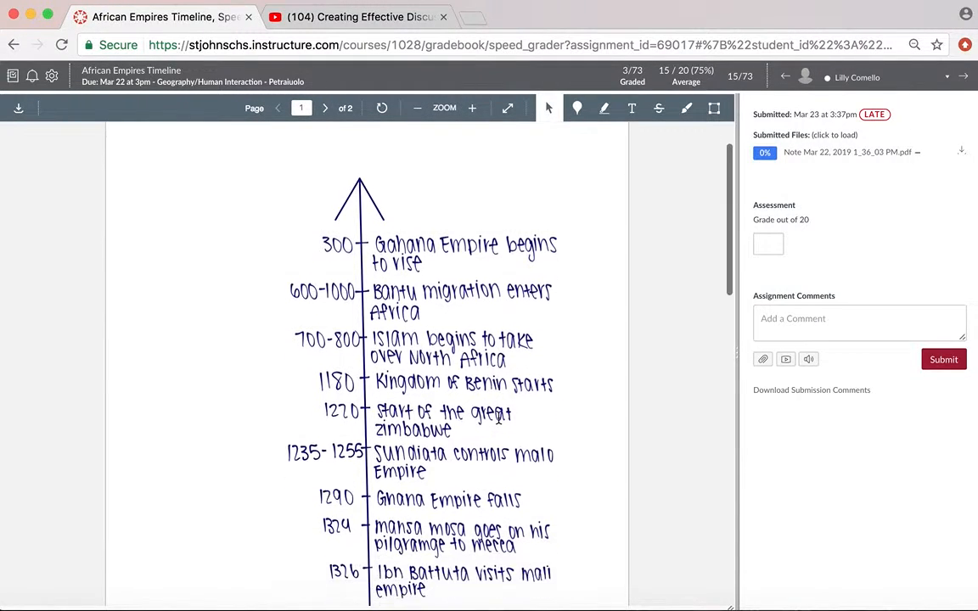
scroll(499, 419, down, 4)
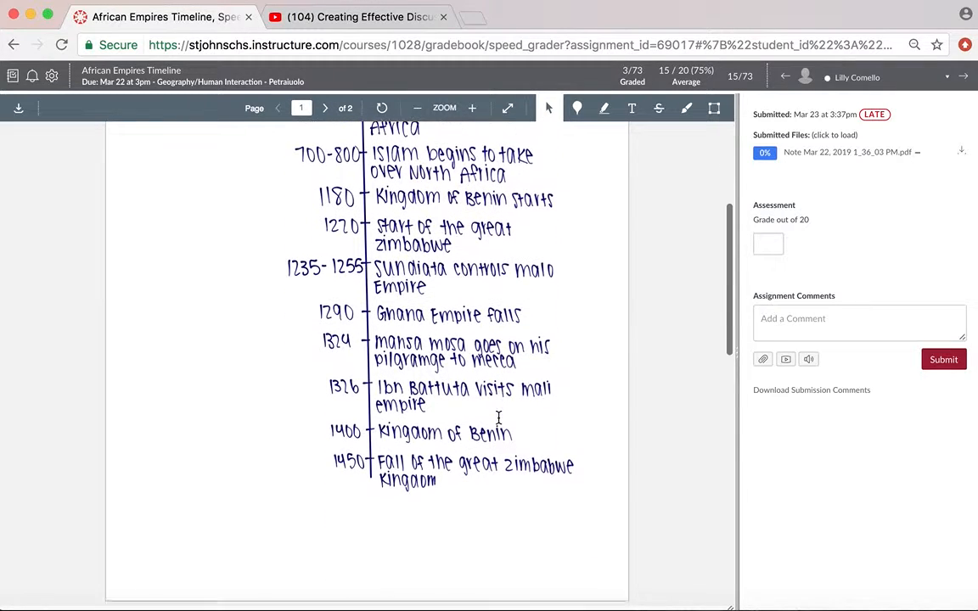
scroll(499, 413, up, 8)
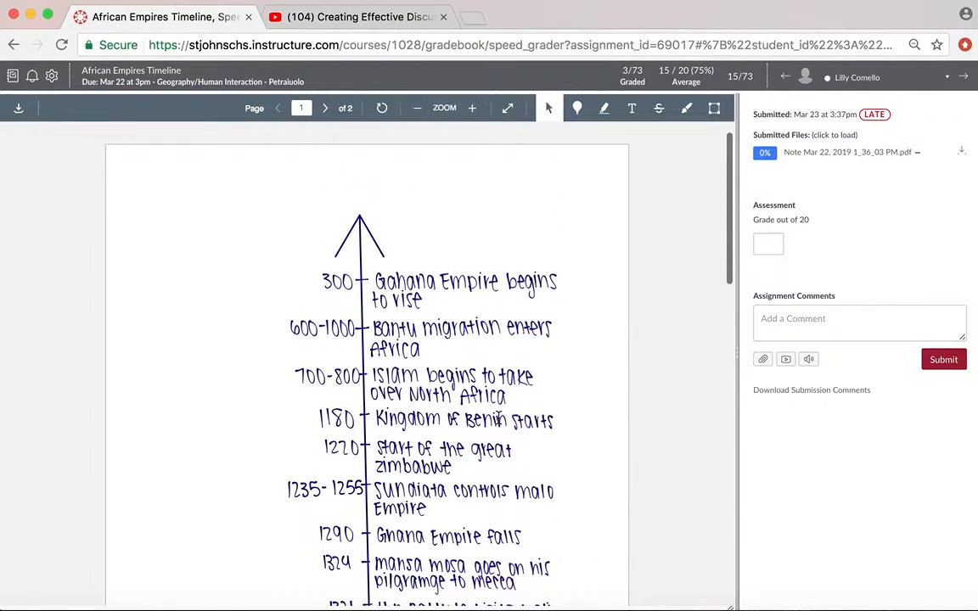
Limit the student list to the Geography/Human Interaction 2nd section
click(853, 83)
mouse_move(857, 109)
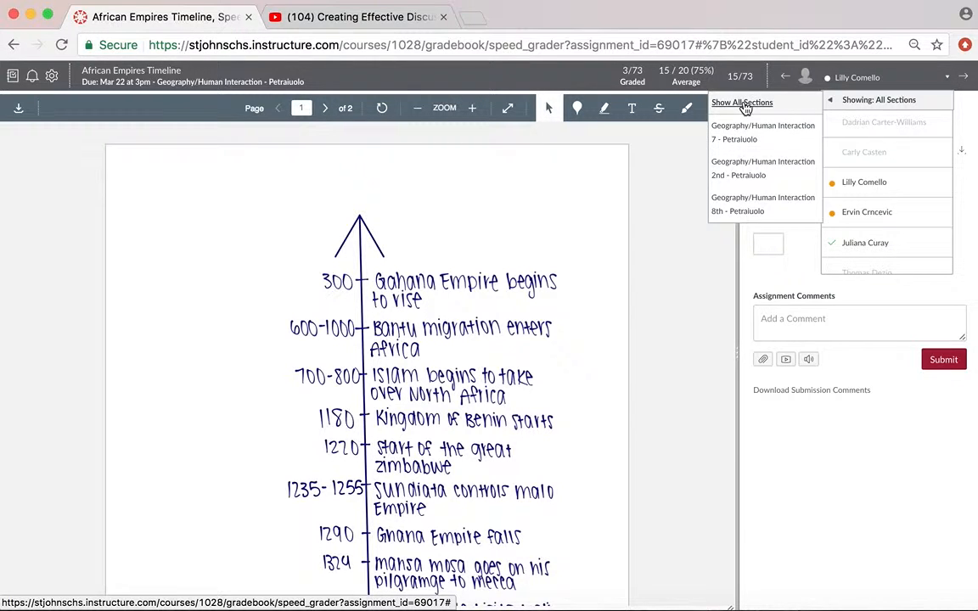
click(737, 174)
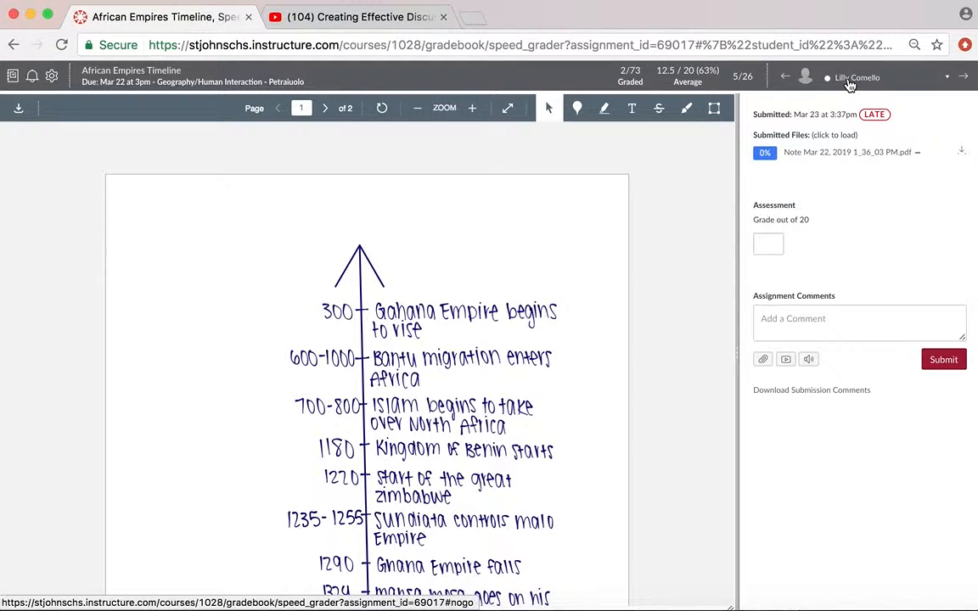
Browse the 2nd section's student list, open the ungraded submission Africa Civilizations Timeline 2-1.pdf and look through it
click(850, 81)
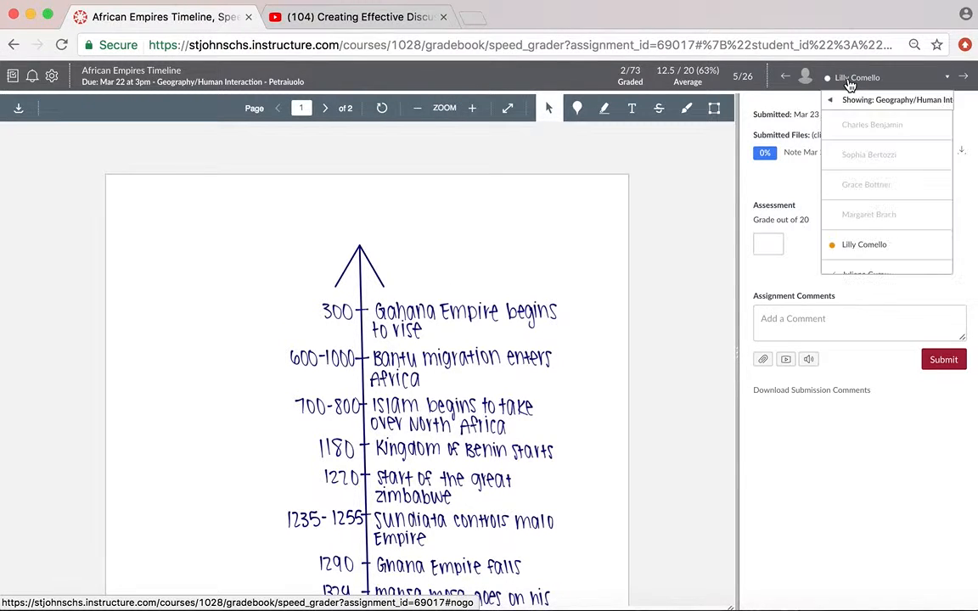
scroll(851, 173, down, 2)
scroll(851, 173, down, 6)
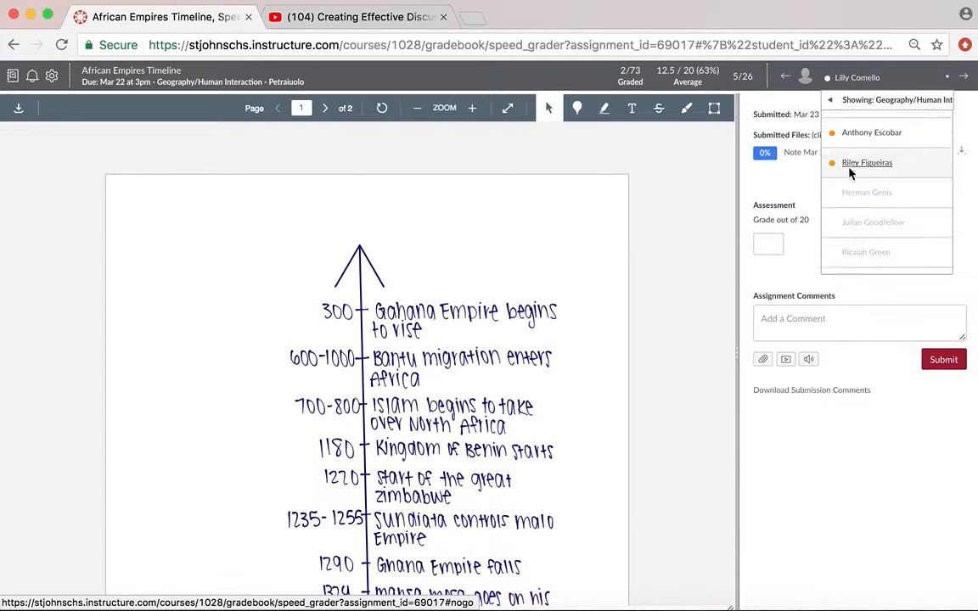
scroll(850, 173, down, 5)
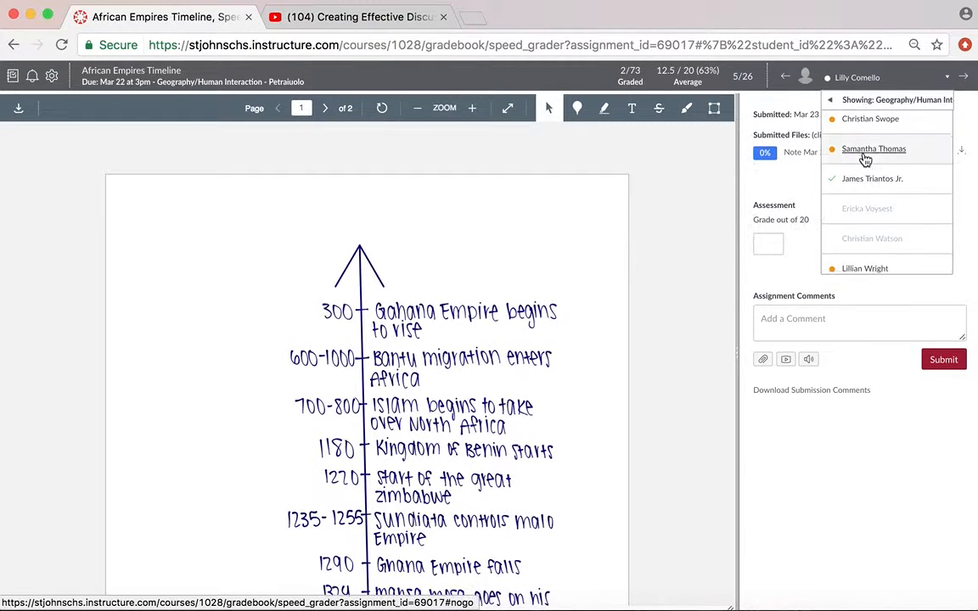
scroll(864, 254, down, 1)
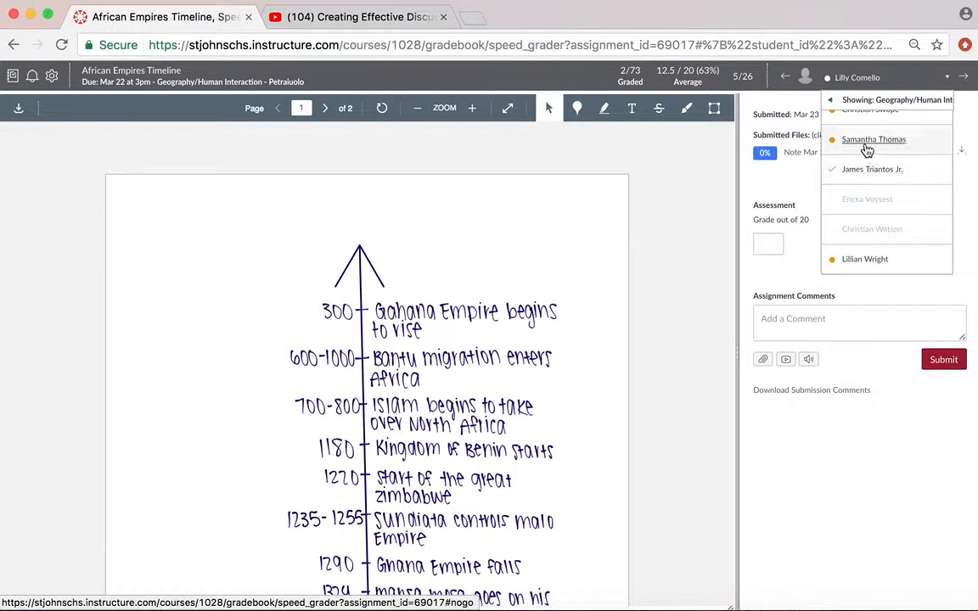
scroll(867, 149, up, 4)
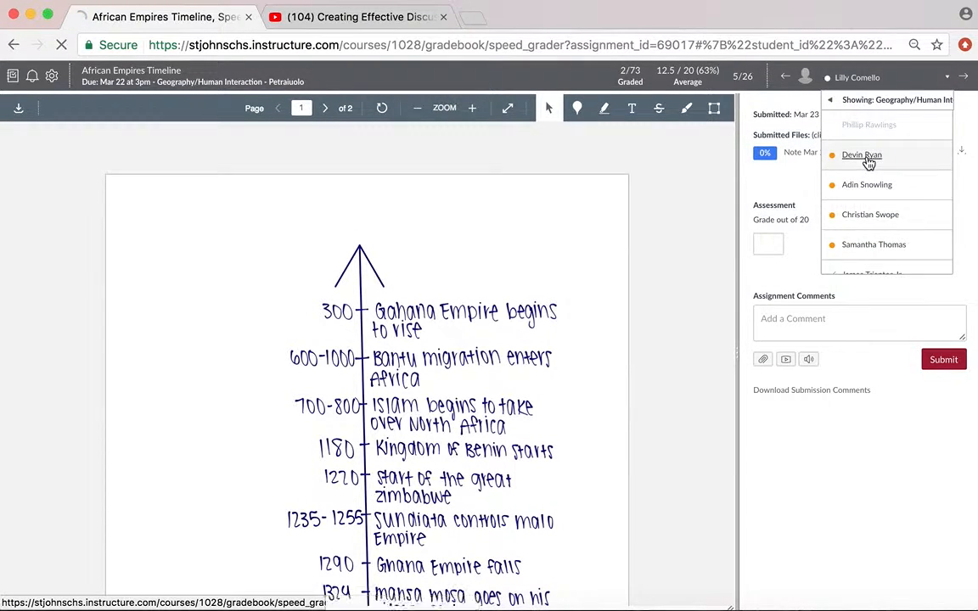
click(866, 158)
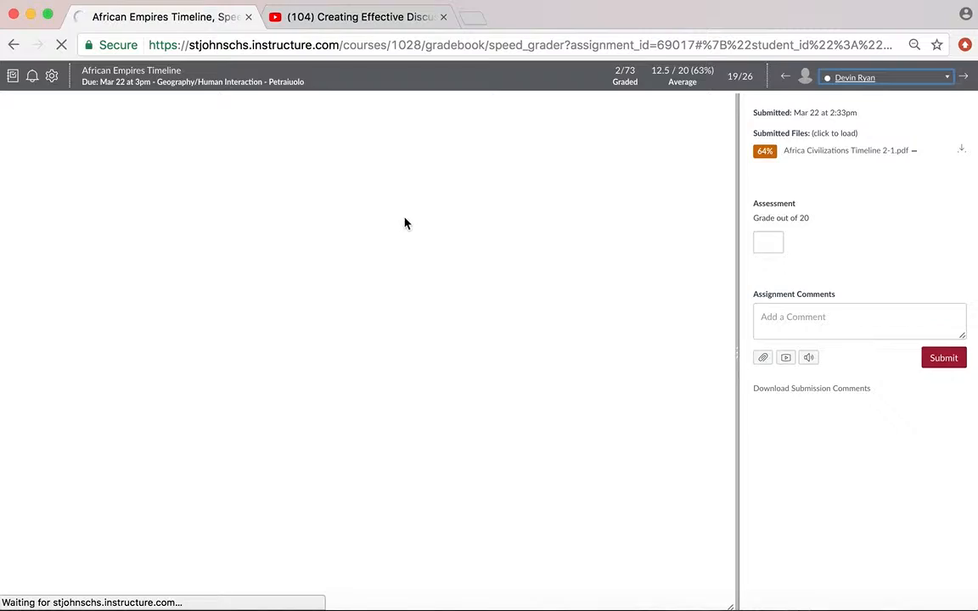
scroll(264, 369, down, 7)
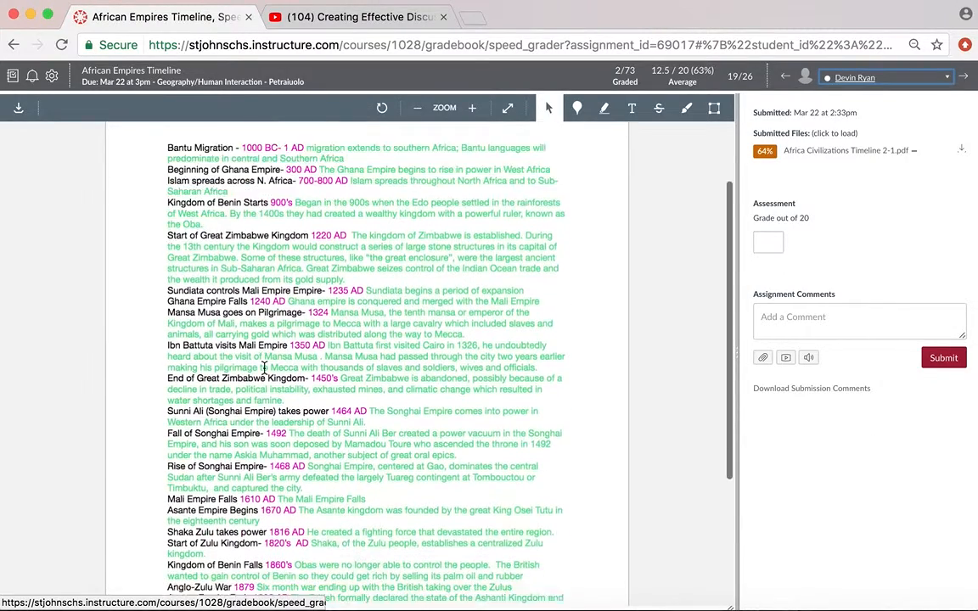
scroll(264, 369, up, 7)
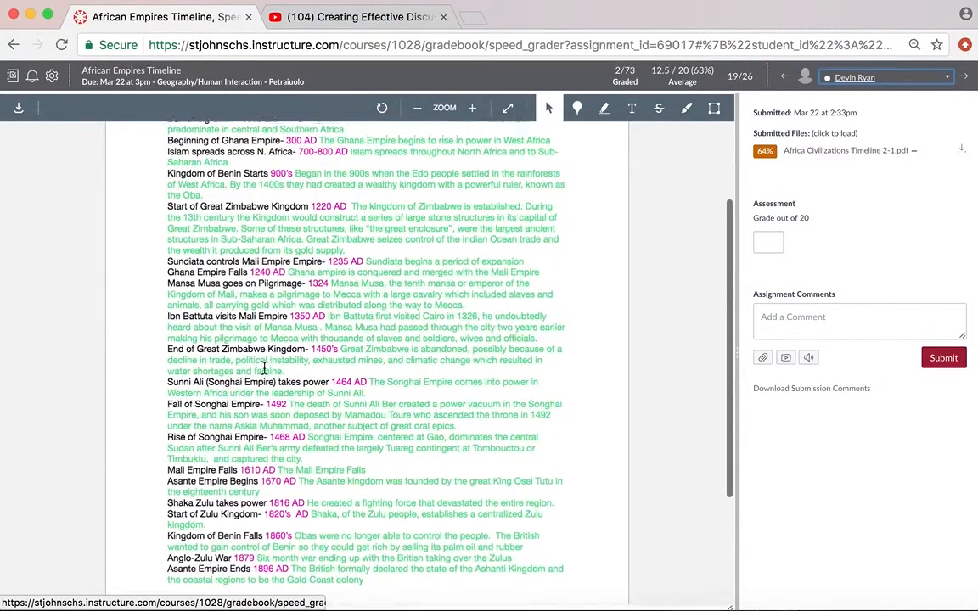
Set the student list back to showing all sections
click(853, 77)
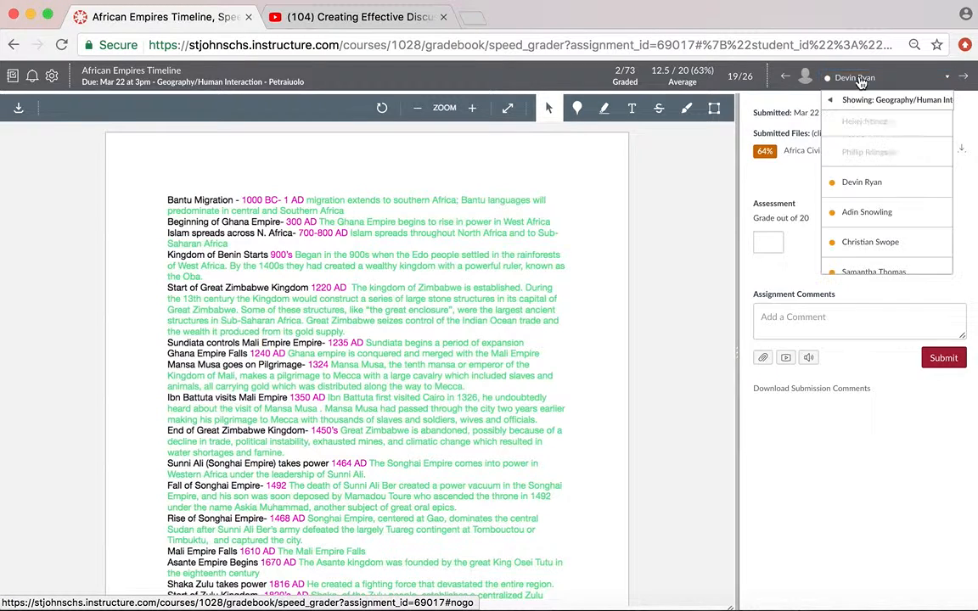
scroll(841, 157, up, 5)
scroll(901, 217, up, 1)
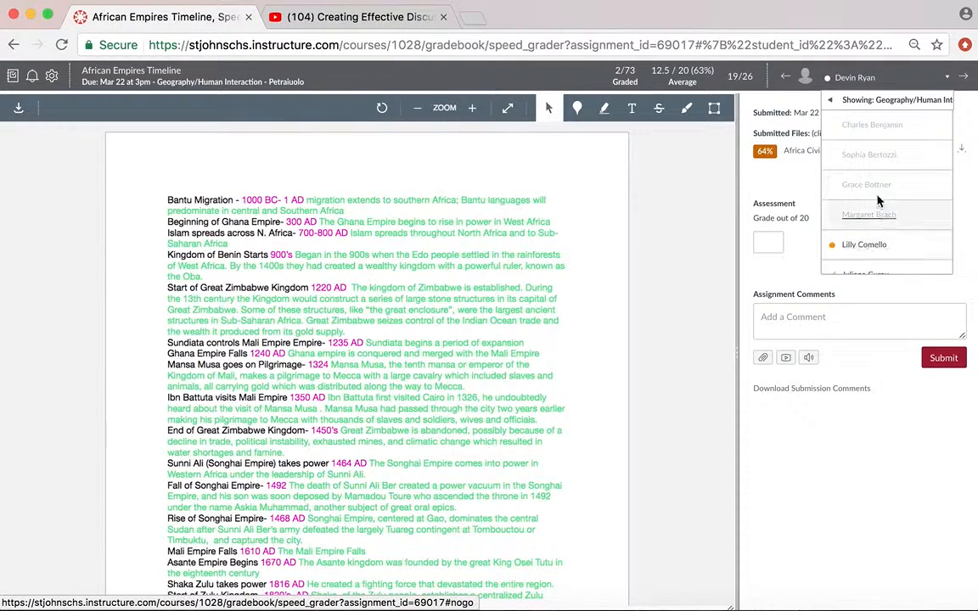
click(741, 103)
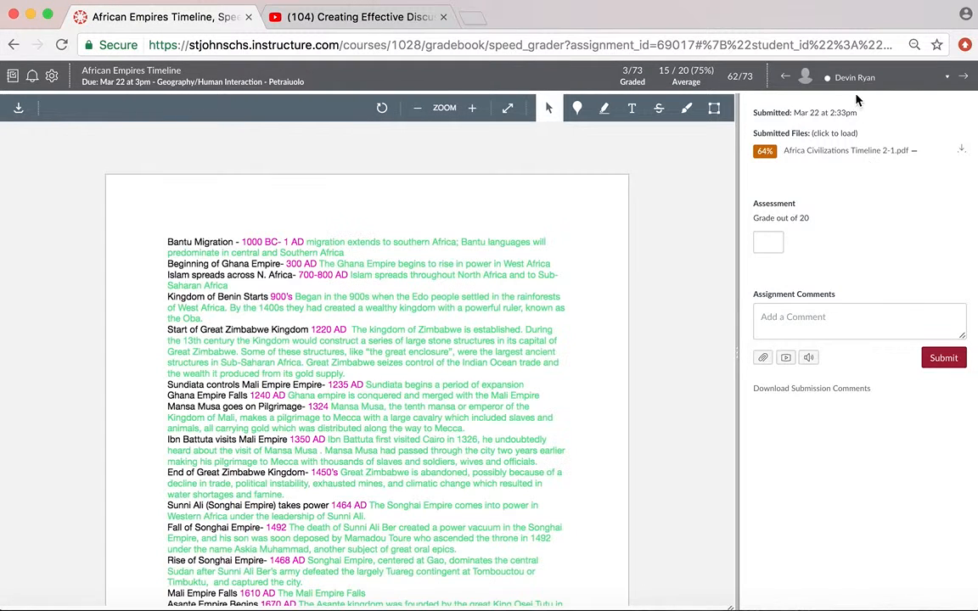
Open the graded submission African Empire Timeline-1.pdf from the all-sections student list and look through its timeline and comment
click(849, 77)
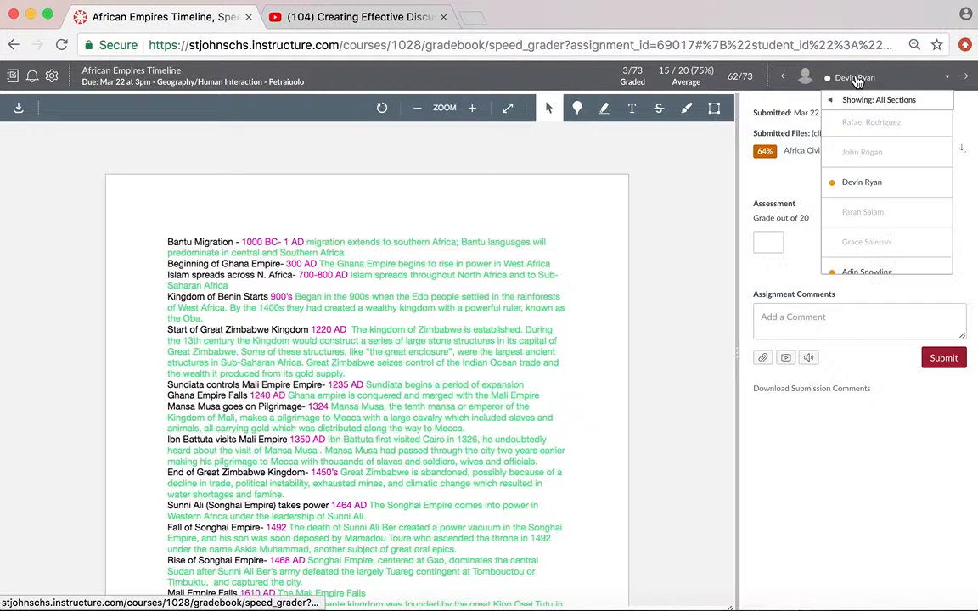
scroll(881, 210, up, 10)
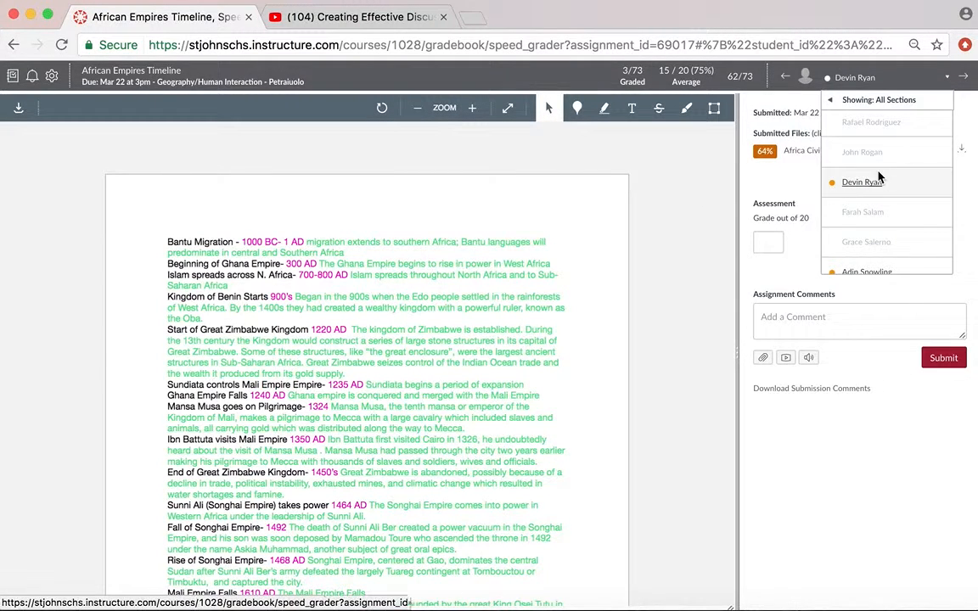
scroll(881, 206, up, 5)
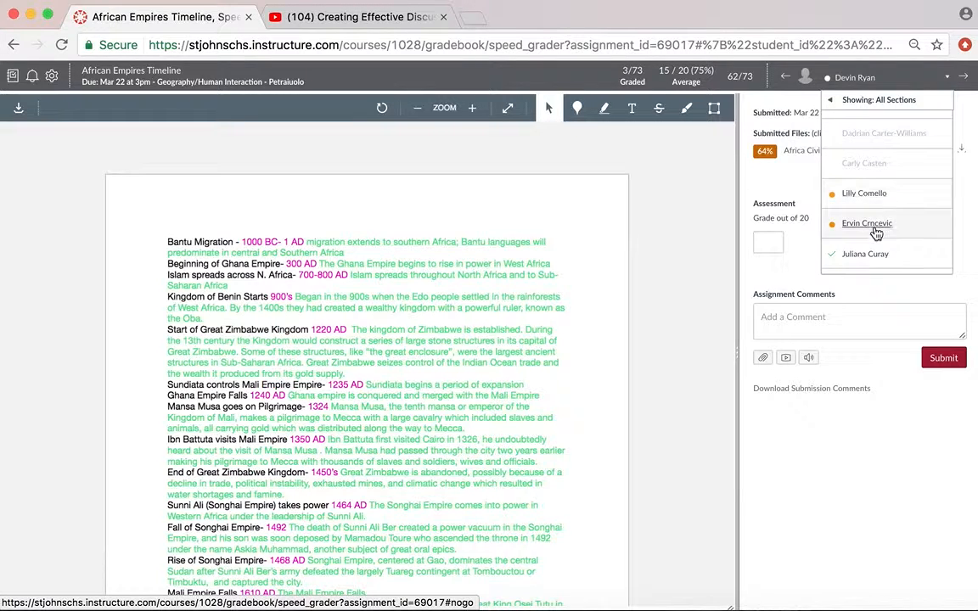
click(865, 254)
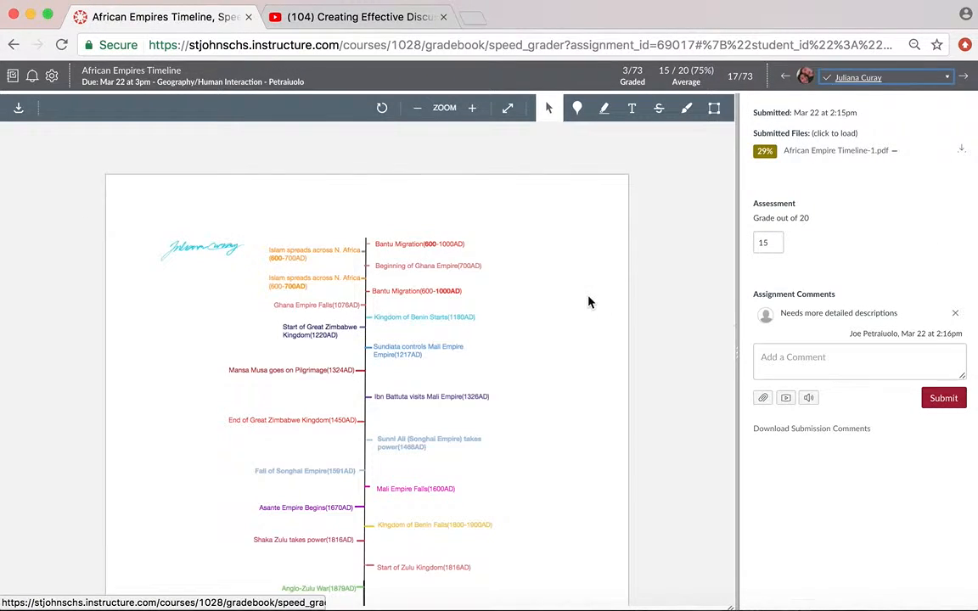
scroll(360, 371, down, 3)
scroll(359, 371, down, 2)
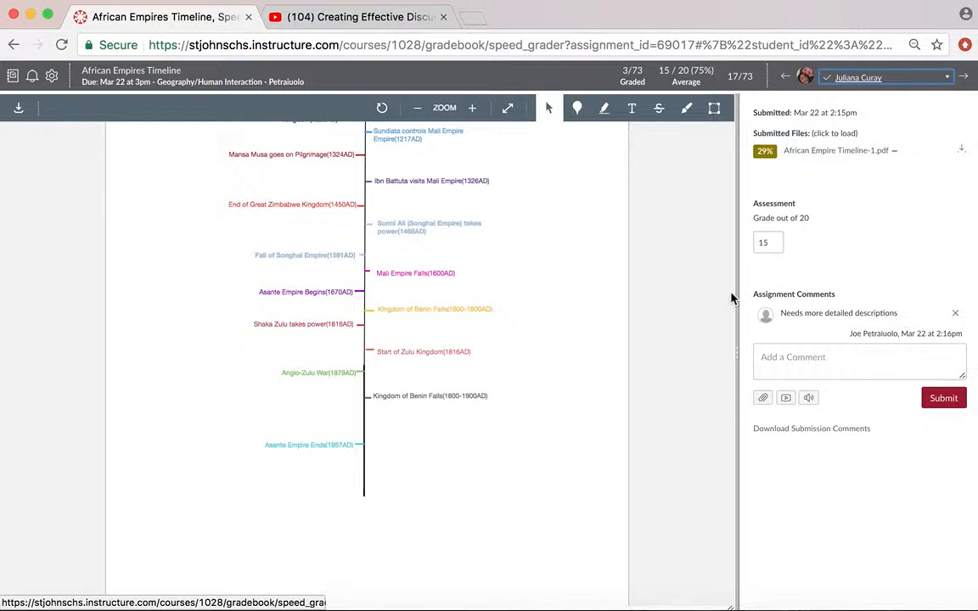
scroll(536, 256, up, 4)
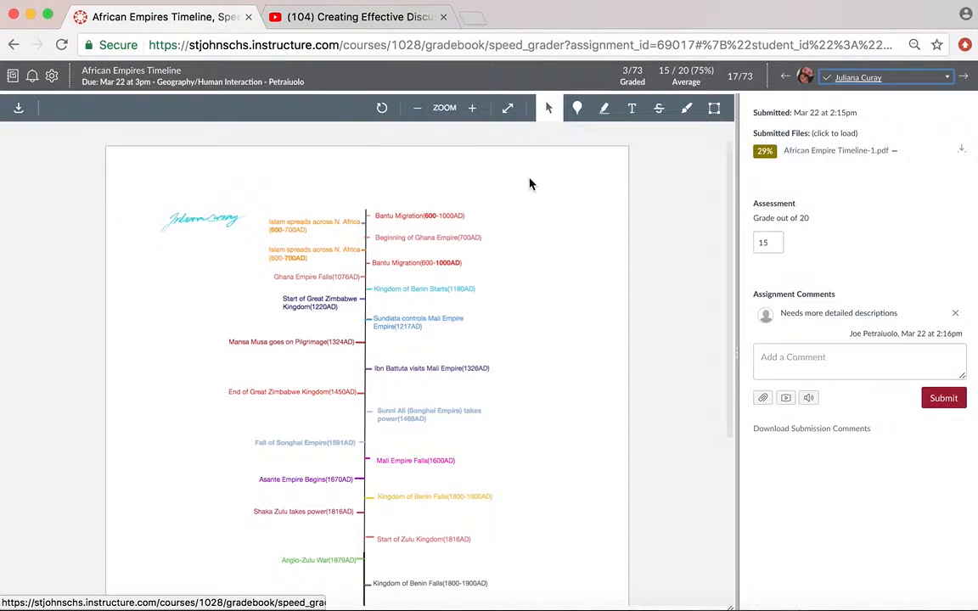
Open the late, already graded submission African Empires Timeline.pdf from earlier in the student list and look over its first page
click(863, 79)
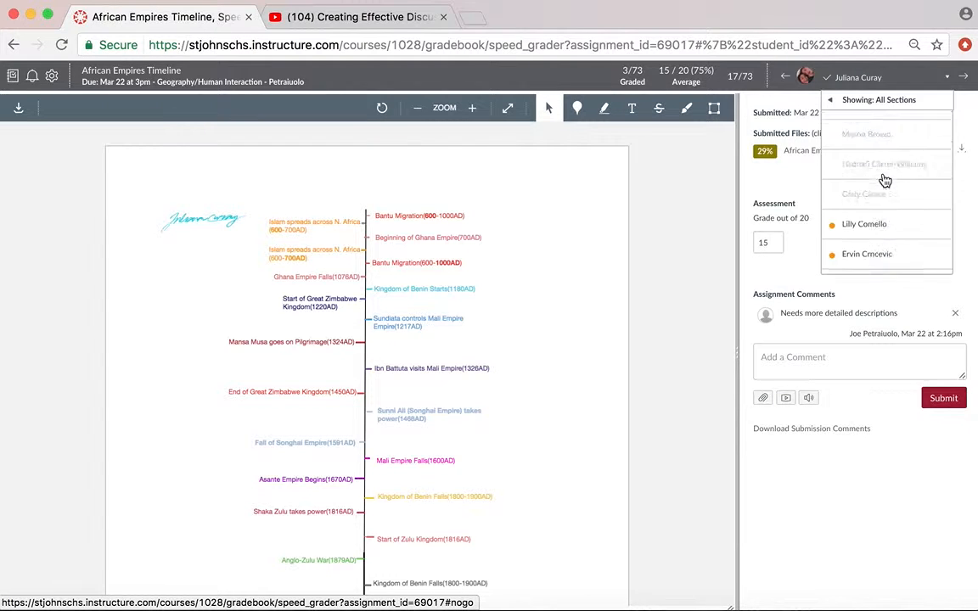
scroll(885, 180, up, 3)
click(866, 241)
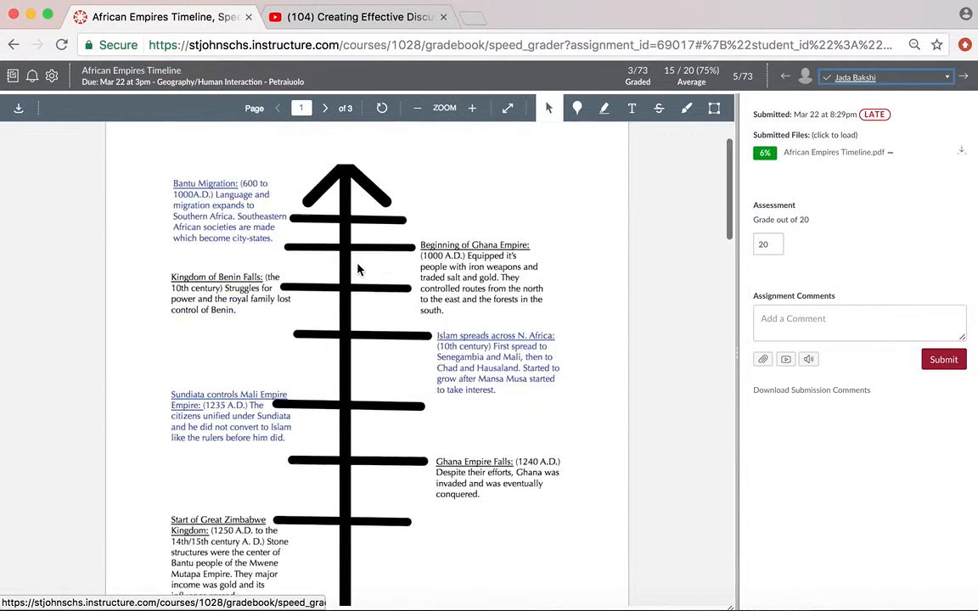
scroll(358, 270, down, 3)
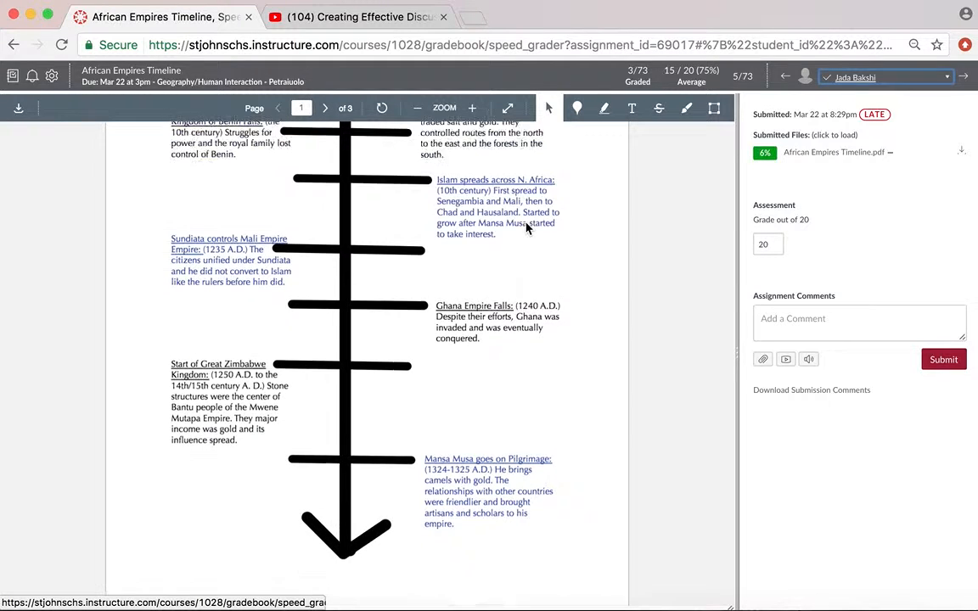
scroll(526, 226, up, 4)
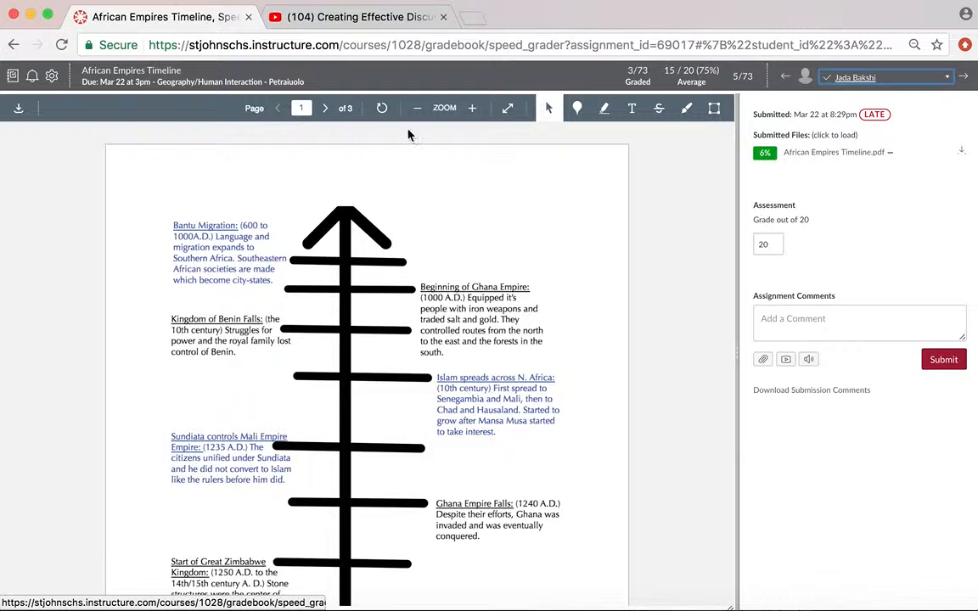
Draw an orange freehand check mark beside the top of the timeline and add the red text note "Great Work!" above it
click(687, 111)
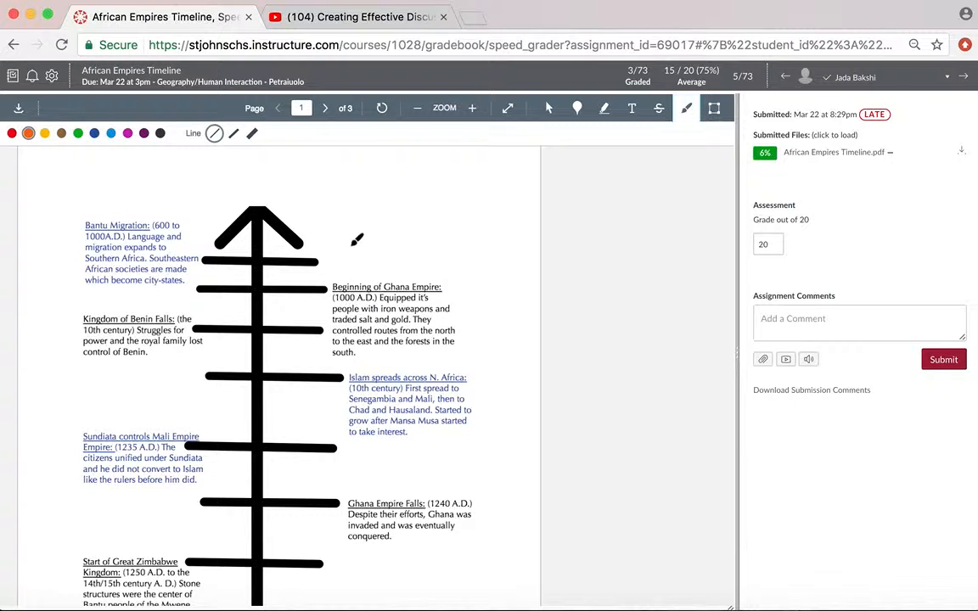
mouse_move(351, 244)
mouse_down()
mouse_move(362, 253)
mouse_move(426, 202)
mouse_up()
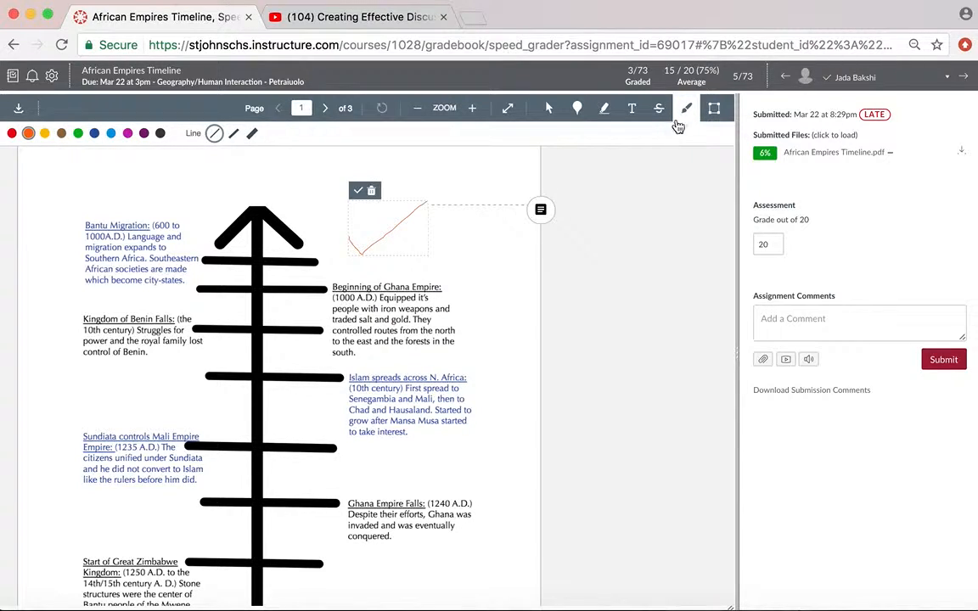
click(632, 107)
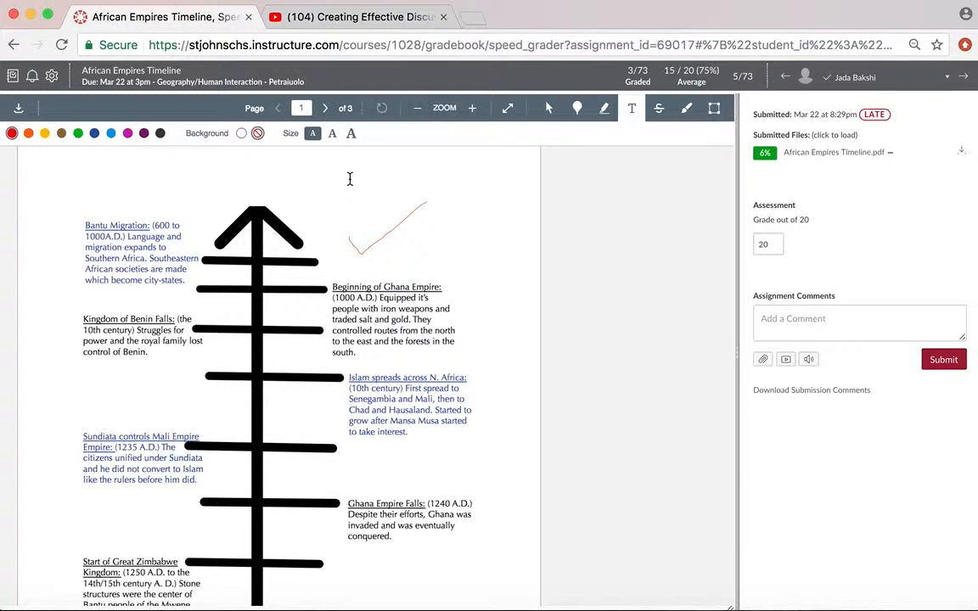
click(349, 178)
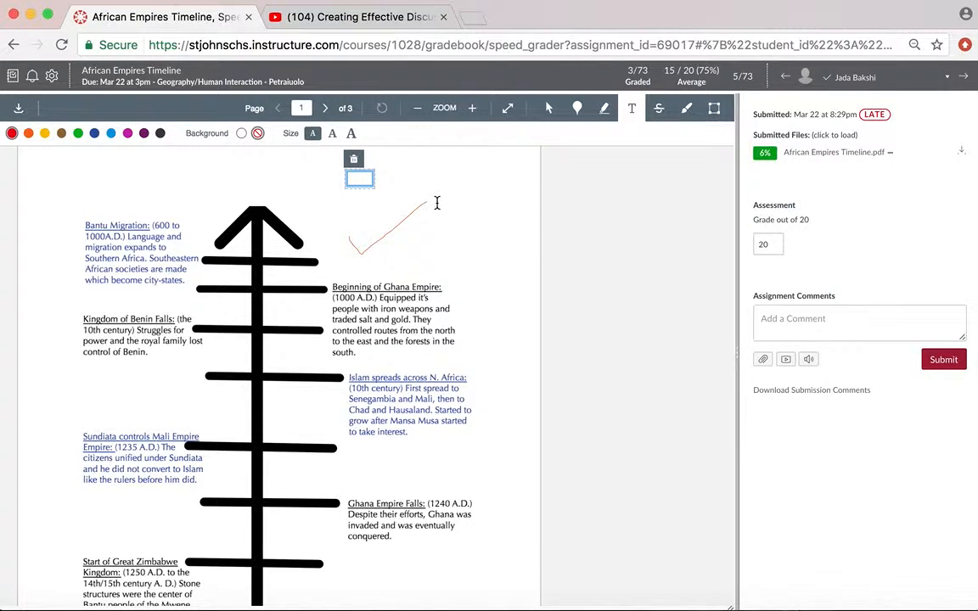
text(Great Work!)
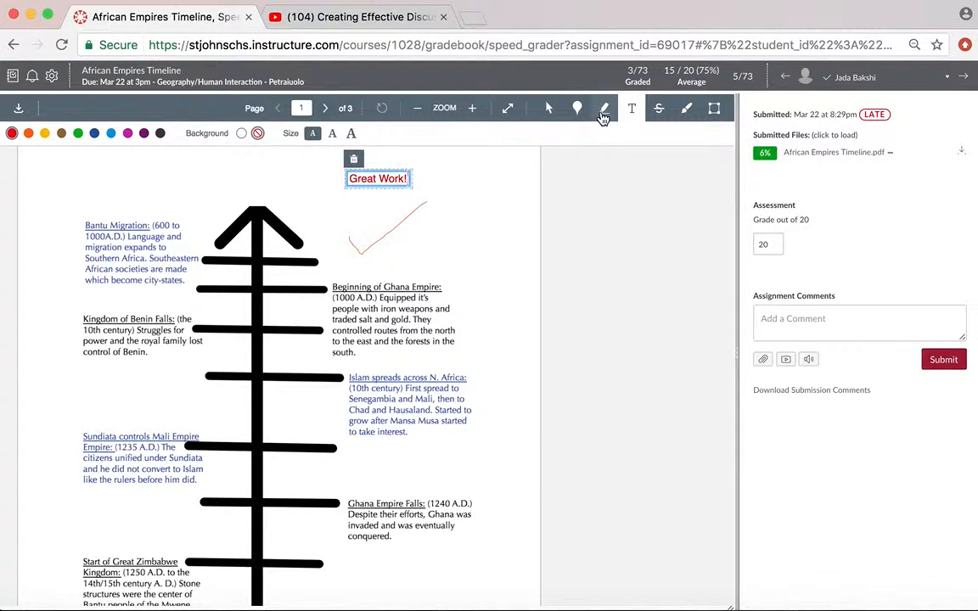
click(605, 115)
click(659, 113)
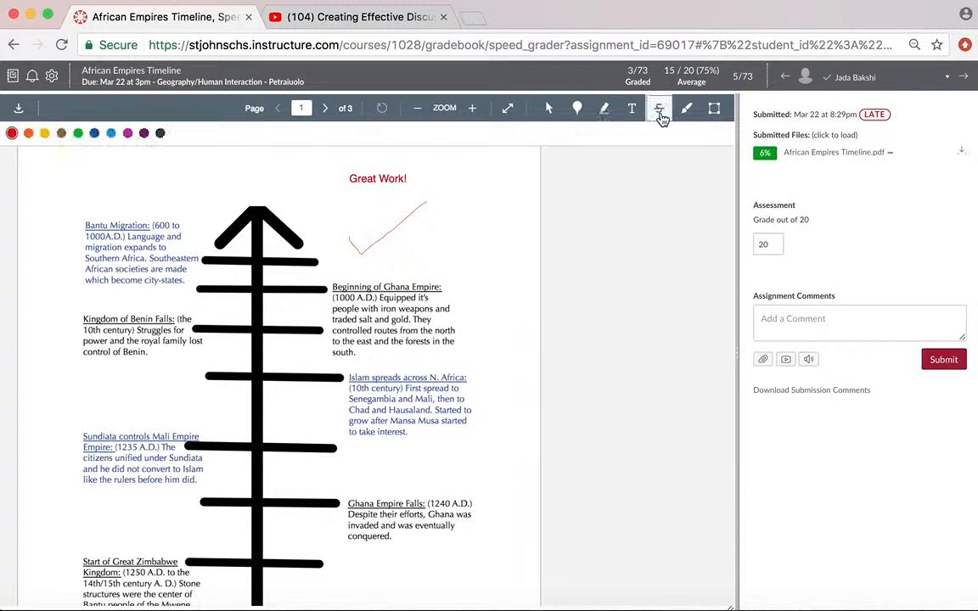